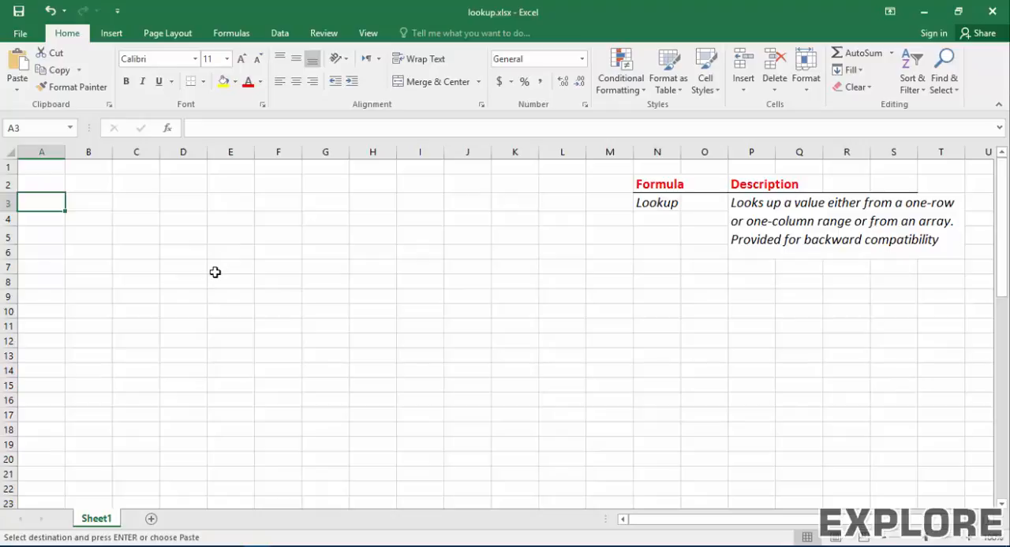
Step: Paste the copied student table with Name, Marks and Grade columns into the sheet starting at cell A2
{"action": "left_click", "coordinate": [34, 185]}
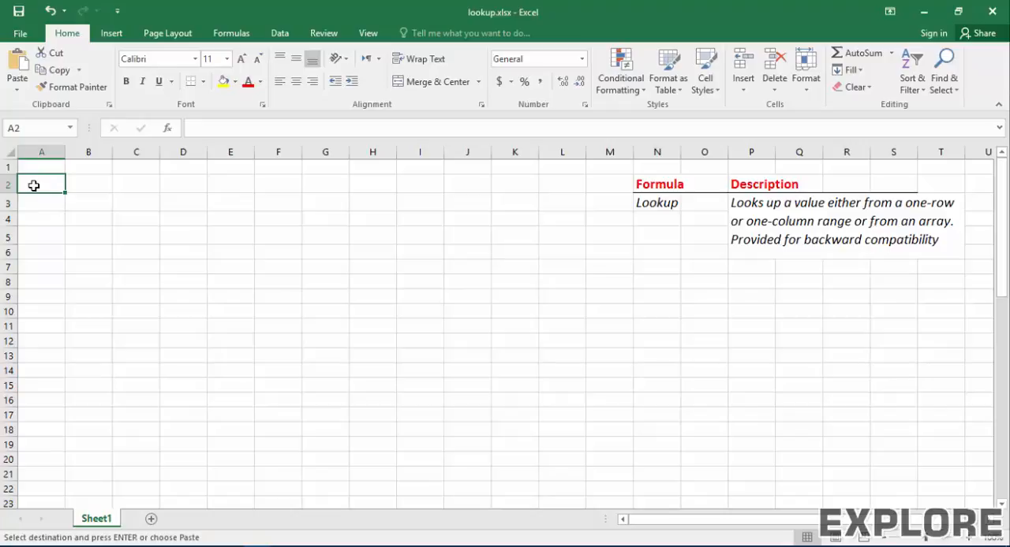
{"action": "type", "text": "Name\tMarks\tGrade abbas\t89\tA+ ahmed\t55\tC ali\t55\tC amir\t65\tB arbaz\t85\tA+ ayan\t53\tC bakir\t66\tB bari\t58\tC hanan\t89\tA+ manan\t99\tA+ nazim\t12\tFail nizam\t23\tFail rizwan\t66\tB shahzaib\t48\tC shakir\t87\tA+ zakir\t65\tB"}
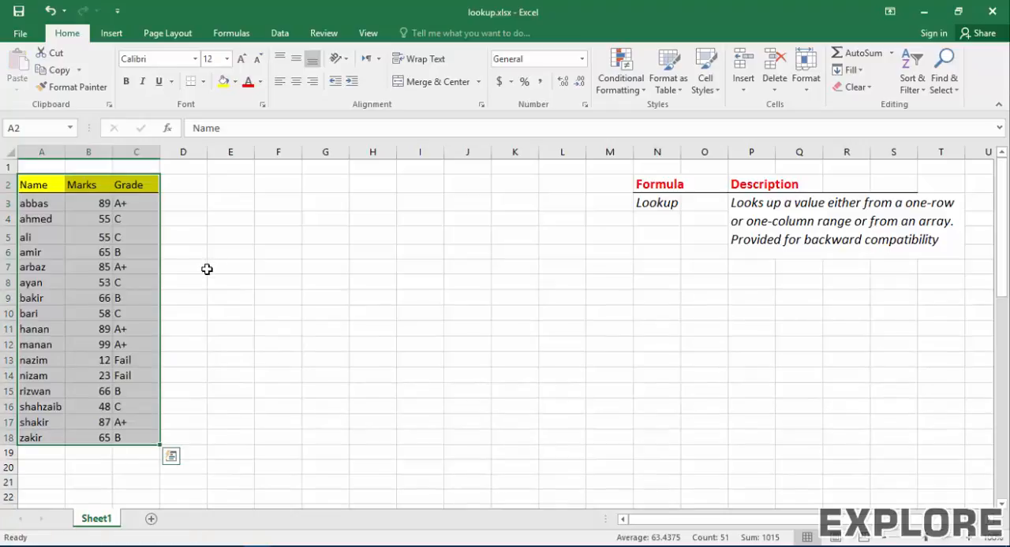
{"action": "left_click", "coordinate": [207, 269]}
Step: Examine the Name, Marks and Grade columns of the student table and one complete student record
{"action": "left_click_drag", "start_coordinate": [50, 187], "coordinate": [34, 439]}
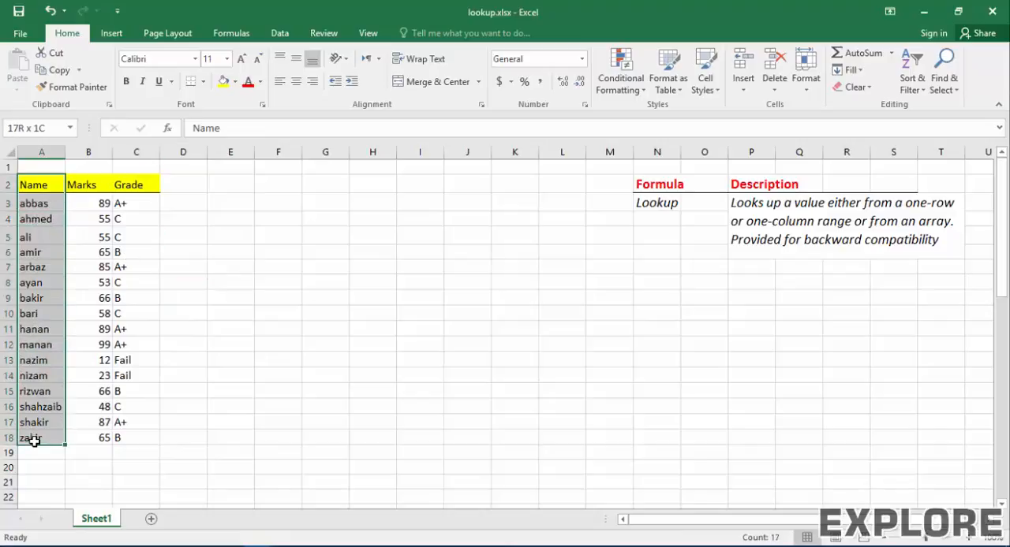
{"action": "left_click", "coordinate": [39, 297]}
{"action": "left_click", "coordinate": [48, 282]}
{"action": "left_click_drag", "start_coordinate": [84, 185], "coordinate": [107, 439]}
{"action": "left_click_drag", "start_coordinate": [145, 186], "coordinate": [142, 446]}
{"action": "left_click_drag", "start_coordinate": [27, 187], "coordinate": [85, 369]}
{"action": "left_click_drag", "start_coordinate": [47, 327], "coordinate": [130, 318]}
{"action": "left_click", "coordinate": [59, 315]}
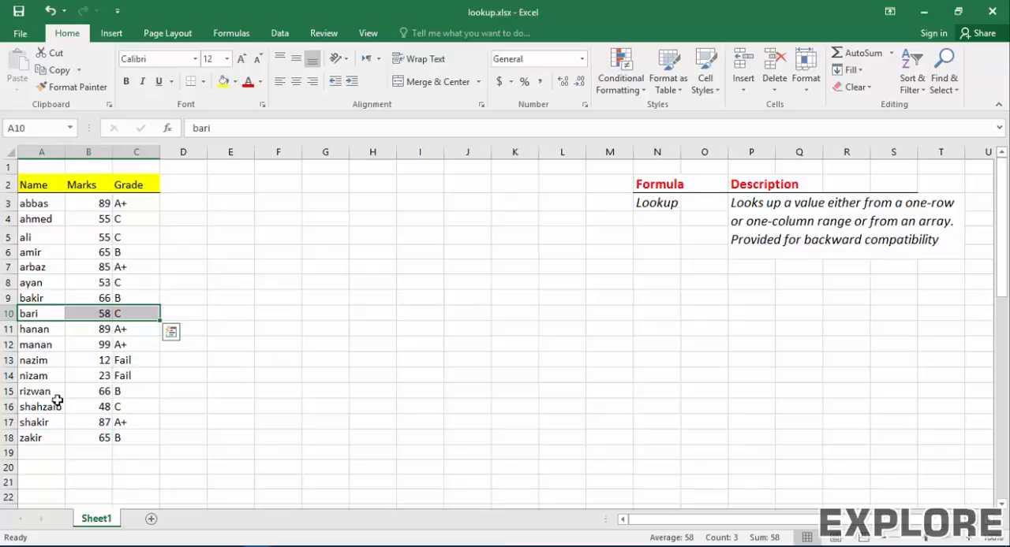
Step: Enter the label "enter your name" in cell A20 below the student table
{"action": "left_click", "coordinate": [52, 452]}
{"action": "left_click", "coordinate": [39, 481]}
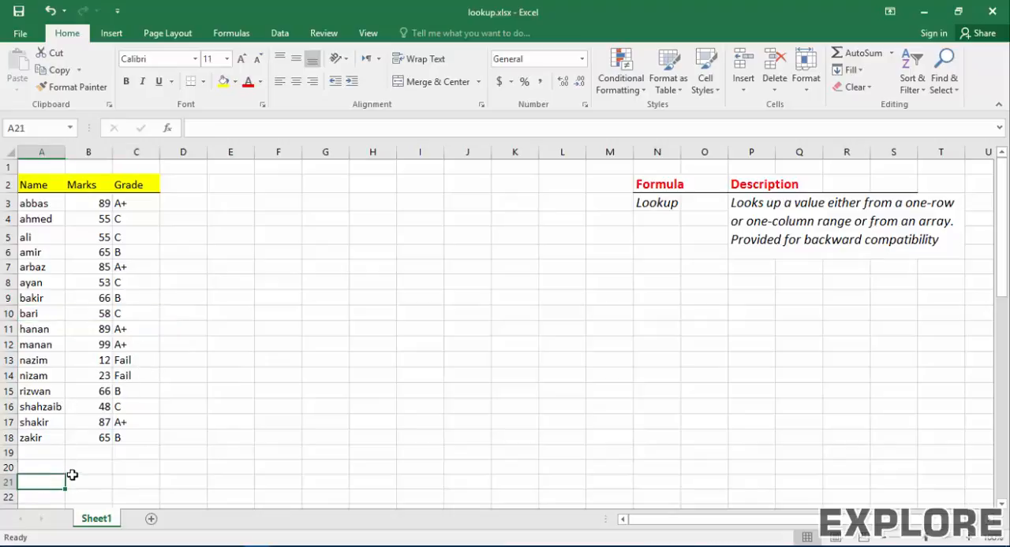
{"action": "key", "text": "Up"}
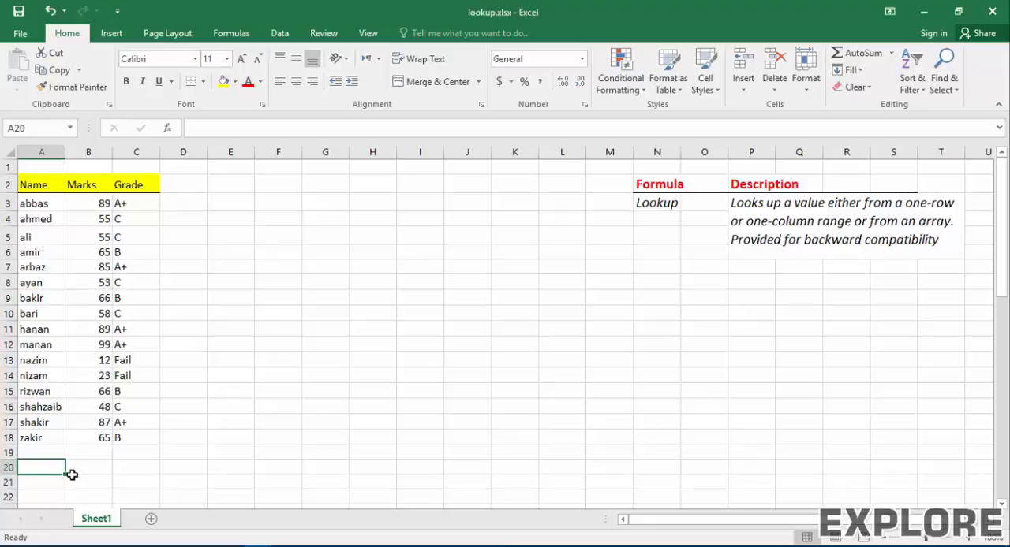
{"action": "type", "text": "enter your name"}
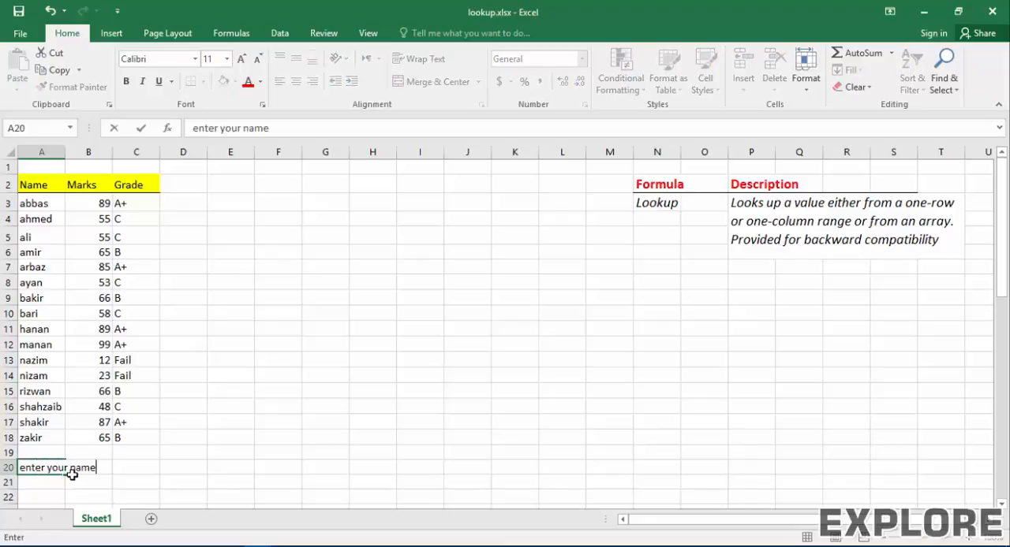
{"action": "key", "text": "ctrl+Return"}
{"action": "key", "text": "Down"}
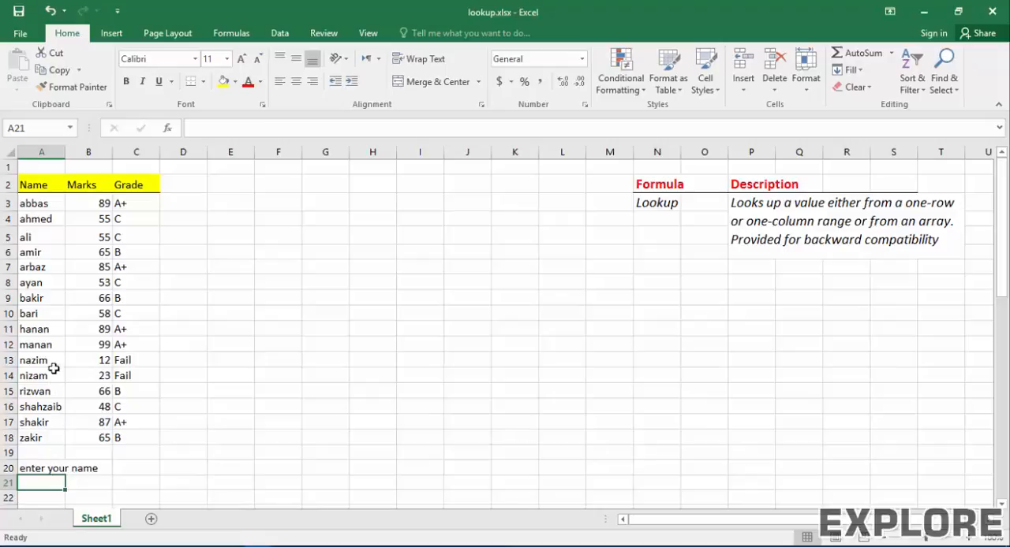
Step: Sort the student records in A3:C18 from A to Z by name
{"action": "left_click", "coordinate": [30, 202]}
{"action": "left_click_drag", "start_coordinate": [30, 203], "coordinate": [121, 446]}
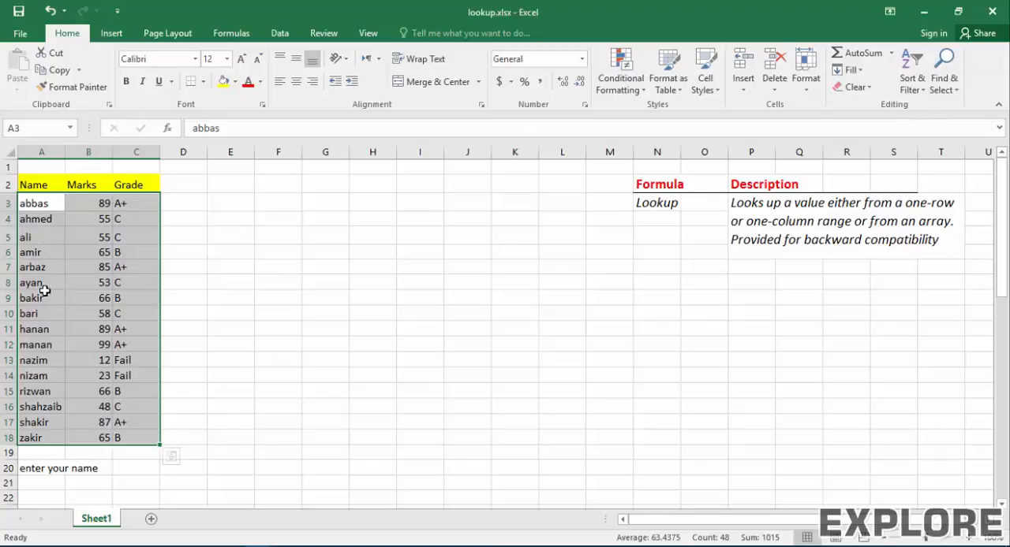
{"action": "left_click", "coordinate": [914, 83]}
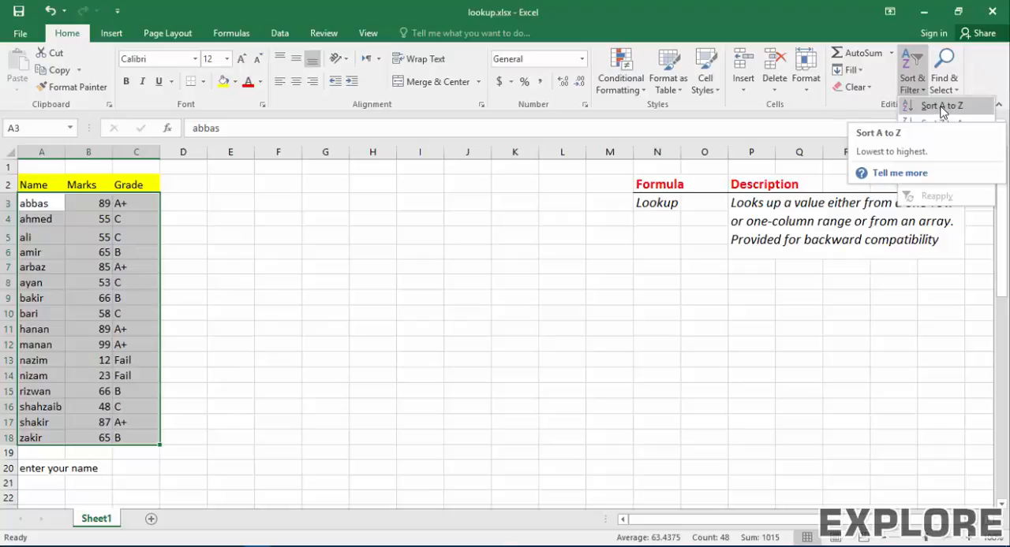
{"action": "left_click", "coordinate": [940, 108]}
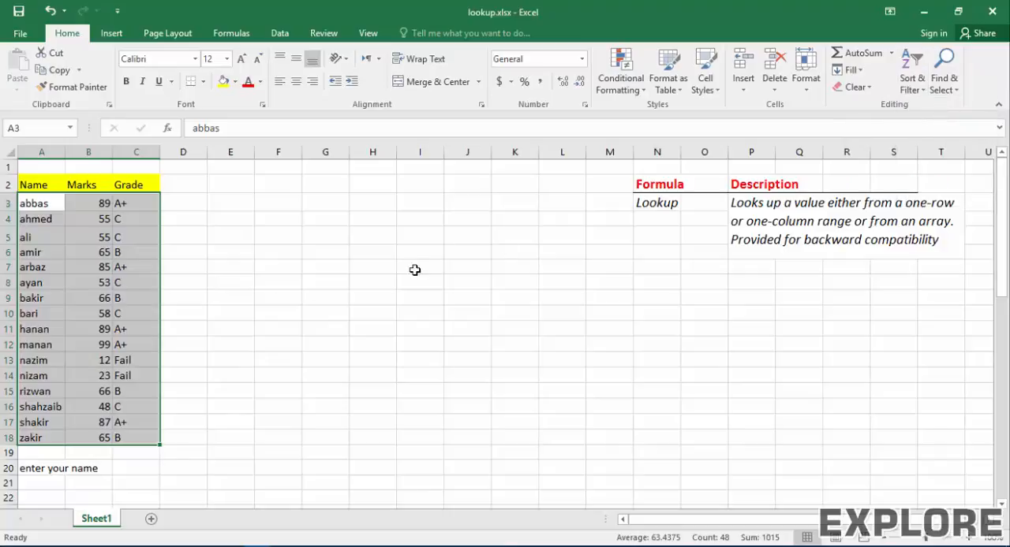
{"action": "left_click", "coordinate": [69, 251]}
{"action": "left_click", "coordinate": [37, 208]}
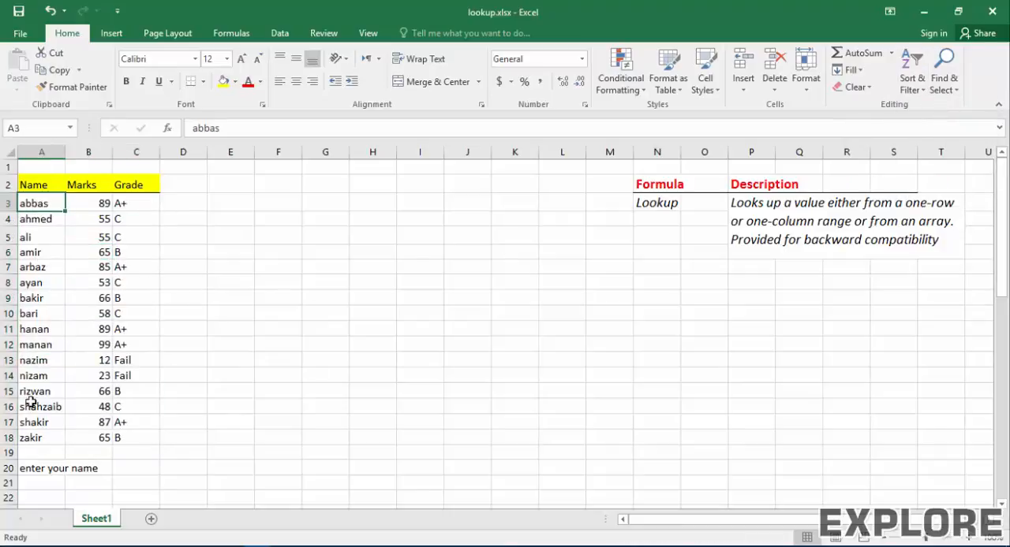
{"action": "left_click", "coordinate": [33, 439]}
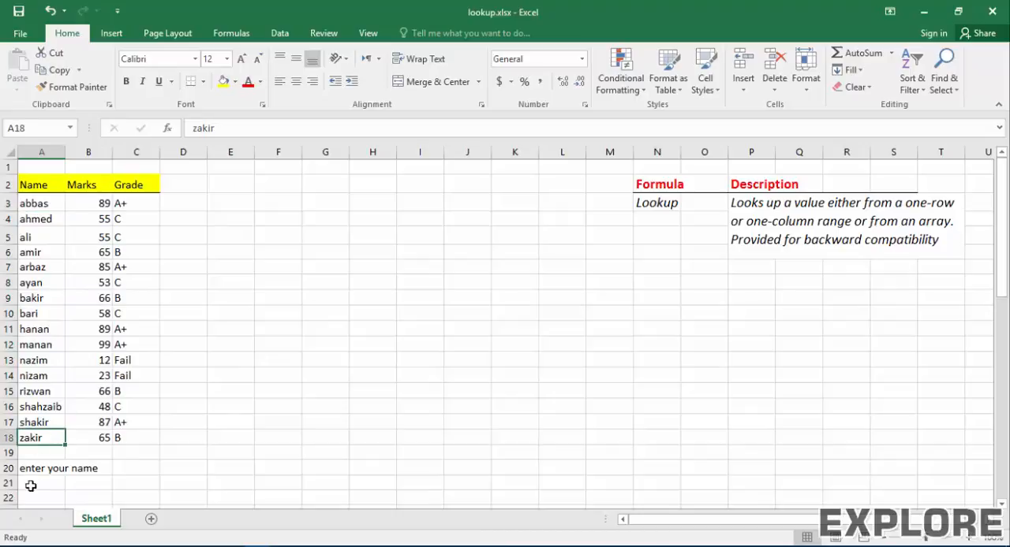
Step: Add the labels "Your total marks" in cell A21 and "Your Grade" in cell A22
{"action": "left_click", "coordinate": [30, 485]}
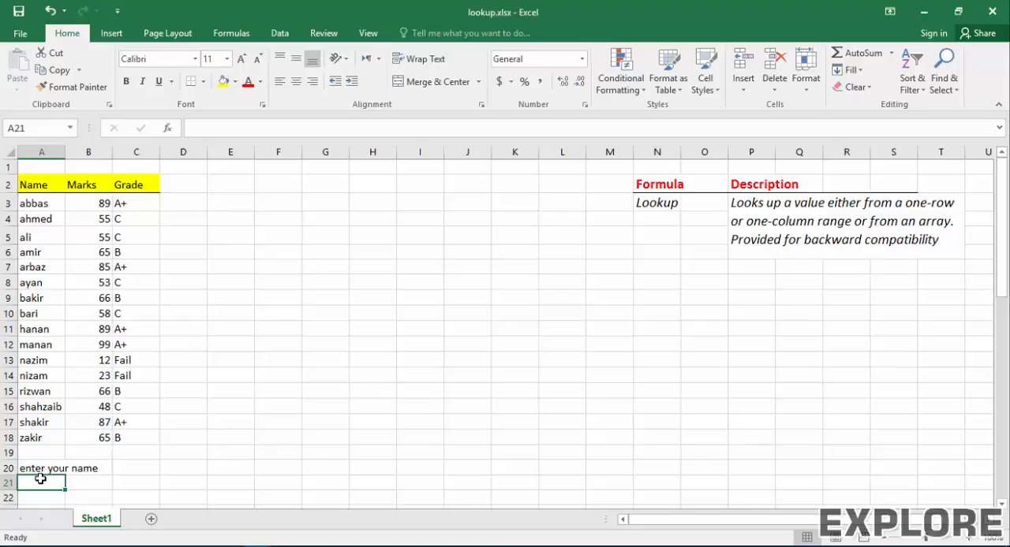
{"action": "type", "text": "e"}
{"action": "key", "text": "BackSpace"}
{"action": "key", "text": "BackSpace"}
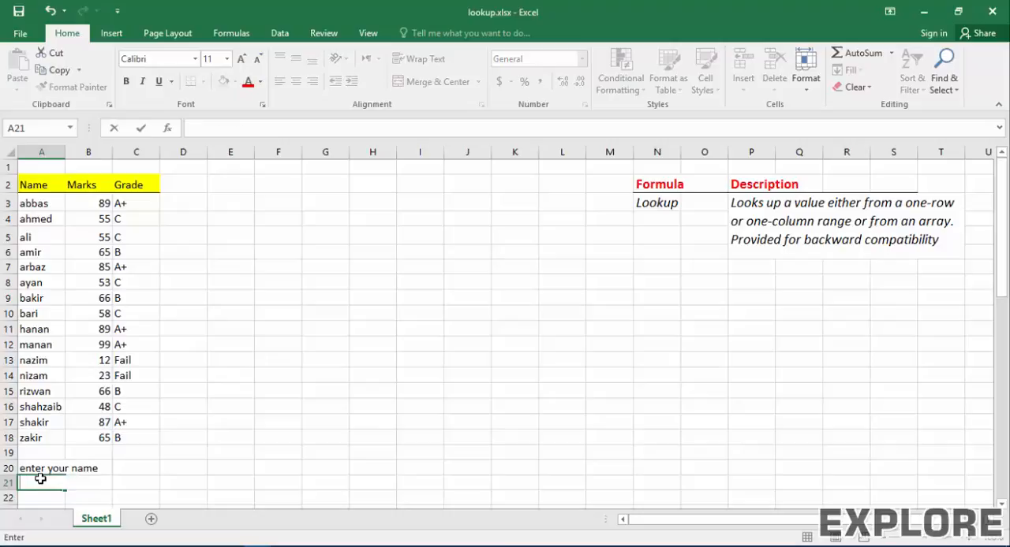
{"action": "type", "text": "Your total mak"}
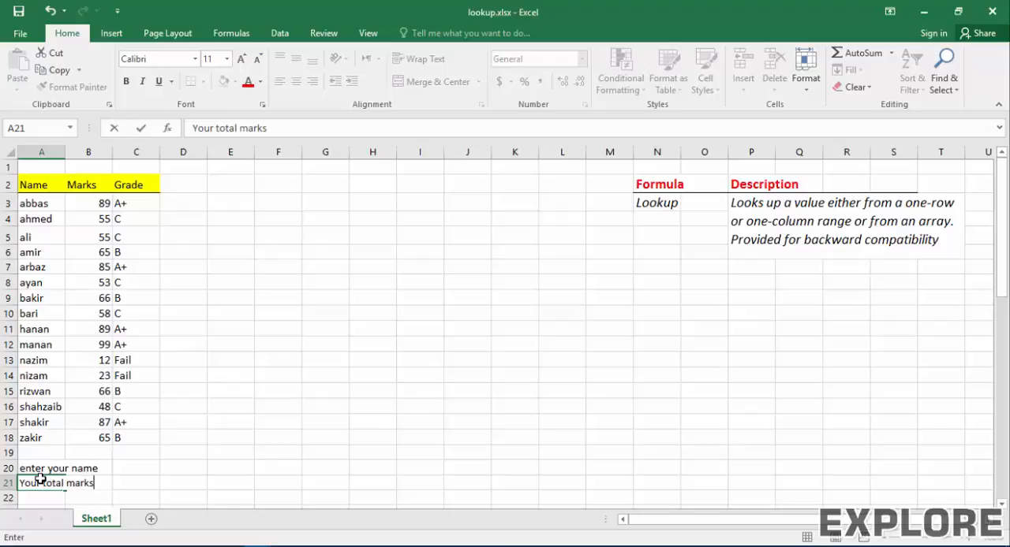
{"action": "key", "text": "Return"}
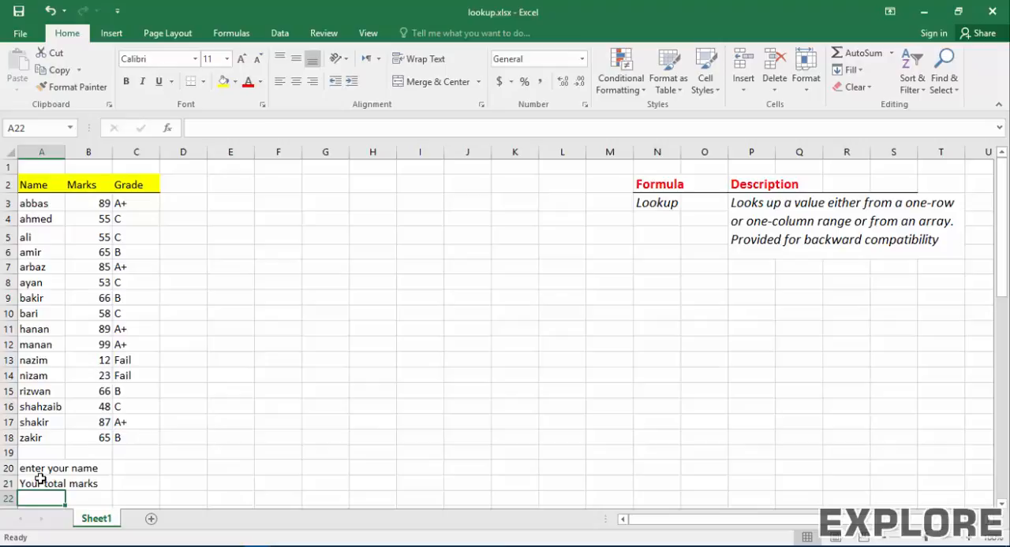
{"action": "type", "text": "Y"}
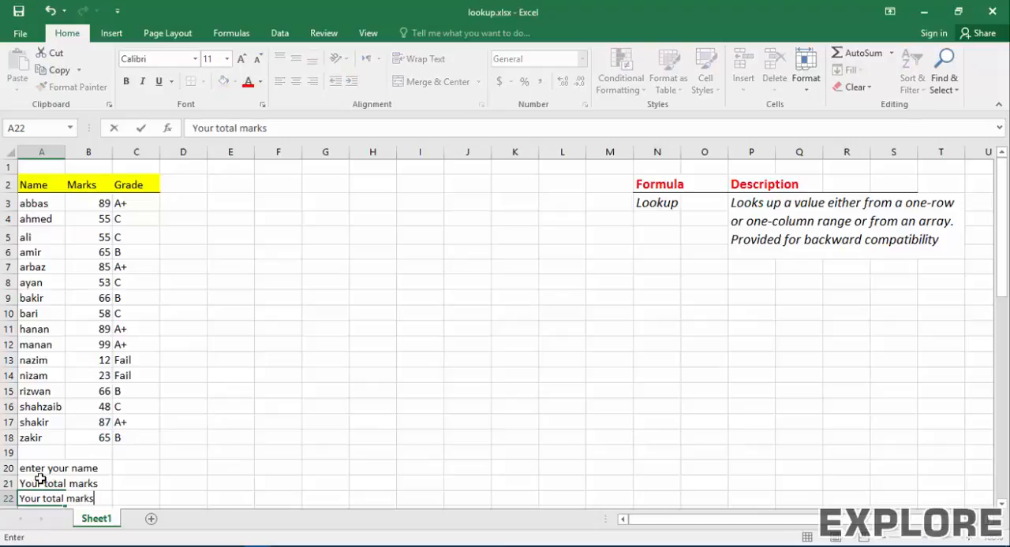
{"action": "type", "text": "our Grade"}
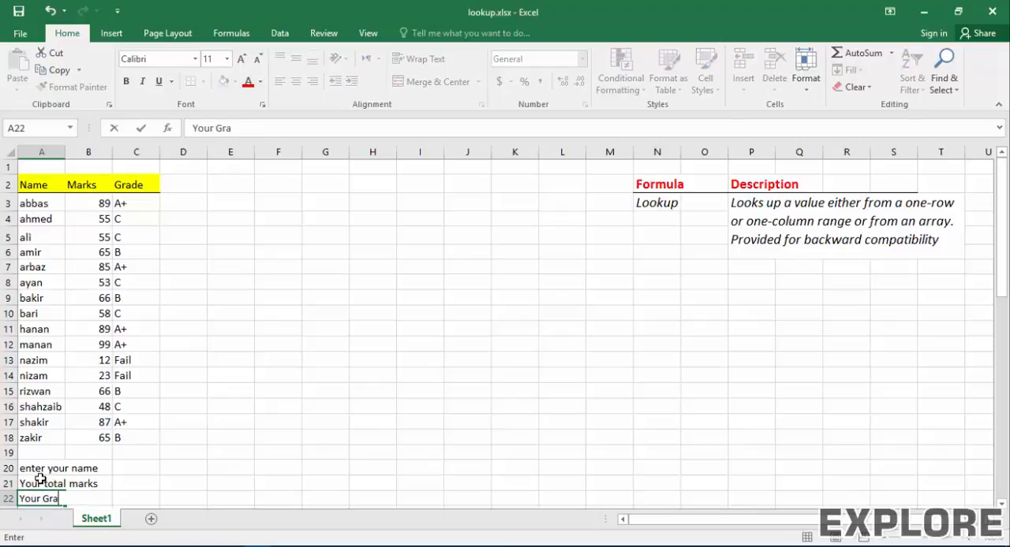
{"action": "key", "text": "Tab"}
{"action": "key", "text": "Tab"}
Step: Enter the name of the student listed in row 18 as the lookup name in cell C20
{"action": "key", "text": "Up"}
{"action": "key", "text": "Up"}
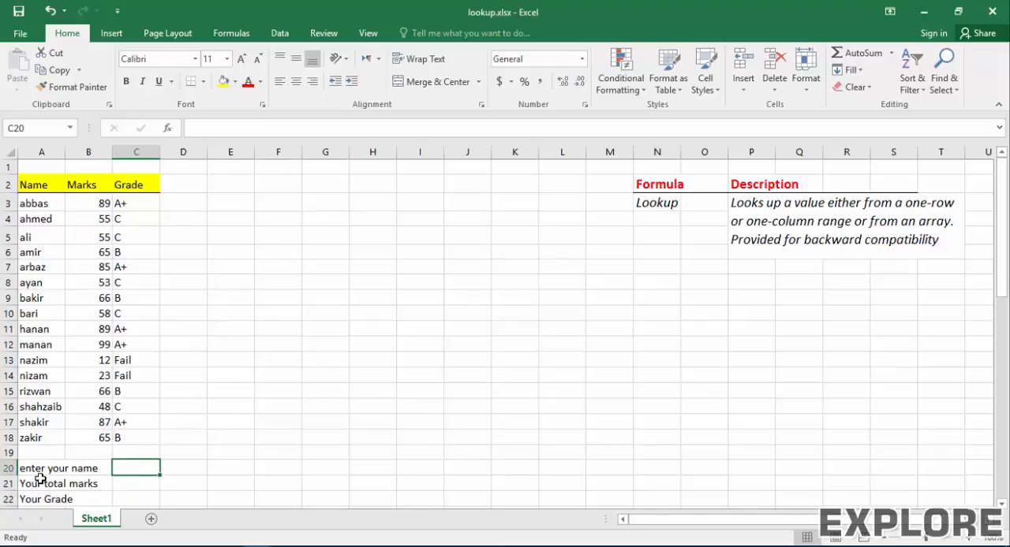
{"action": "type", "text": "zakir"}
{"action": "key", "text": "Return"}
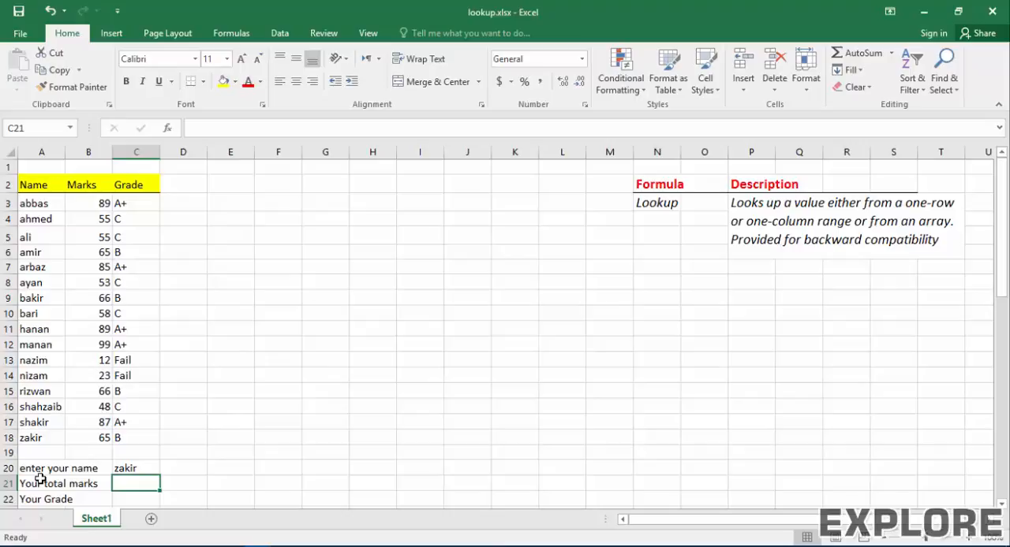
Step: Enter the formula =lookup(C20,A3:C18,B3:B18) in cell C21 to return the marks for the entered name
{"action": "type", "text": "="}
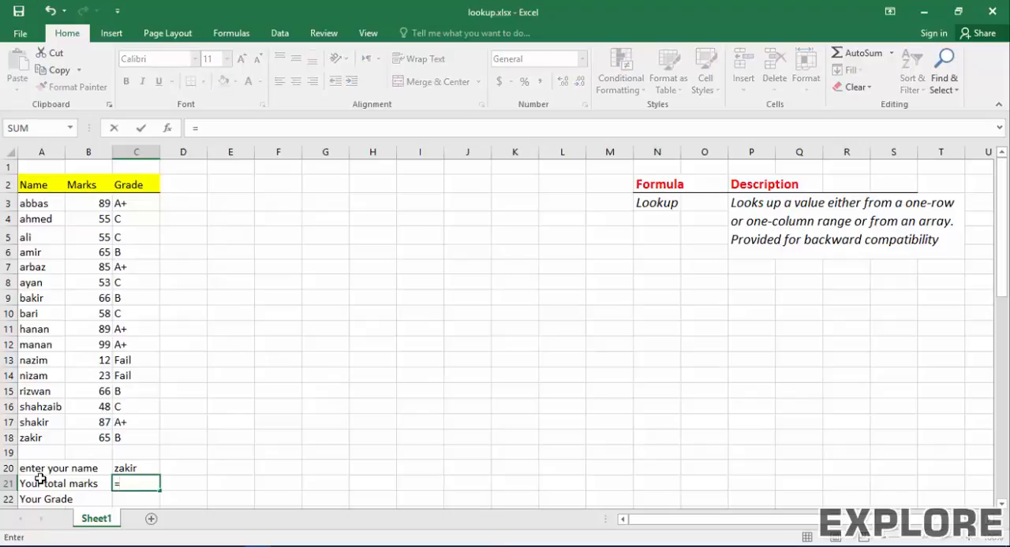
{"action": "type", "text": "l"}
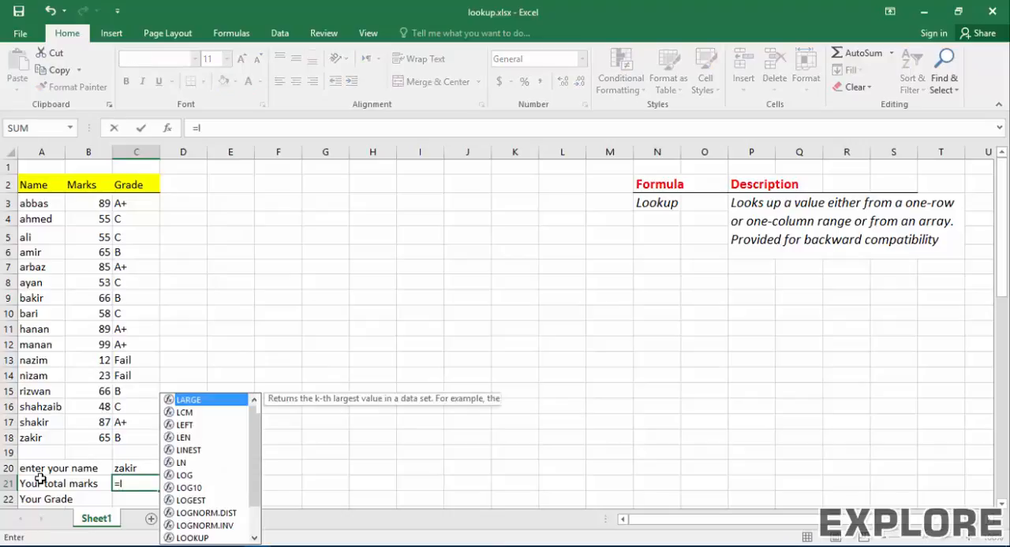
{"action": "type", "text": "ookup("}
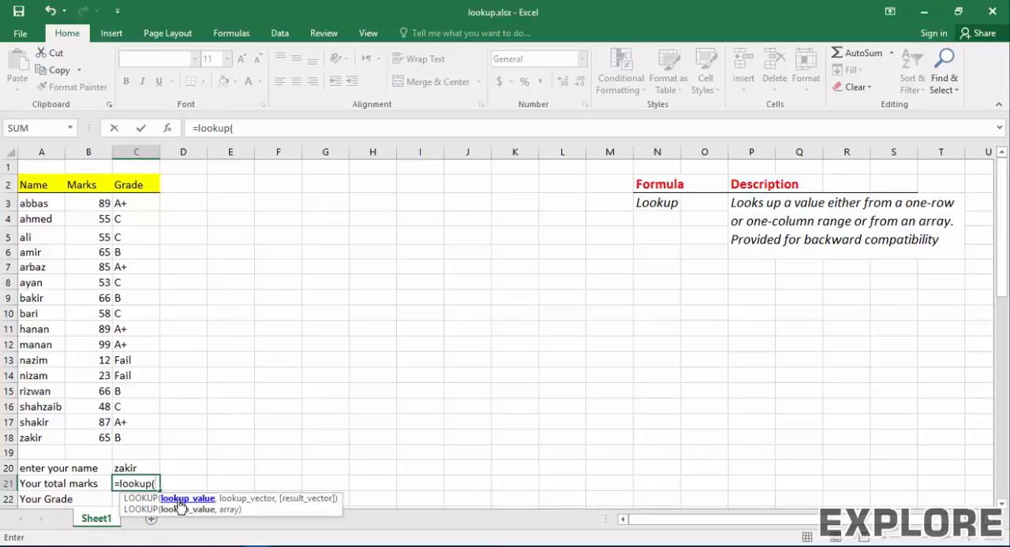
{"action": "left_click", "coordinate": [139, 470]}
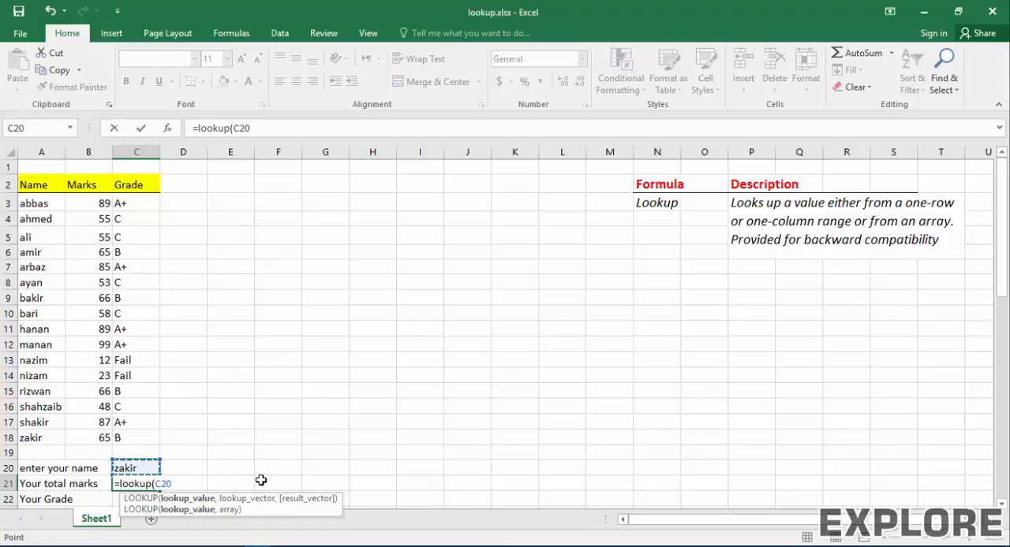
{"action": "type", "text": ","}
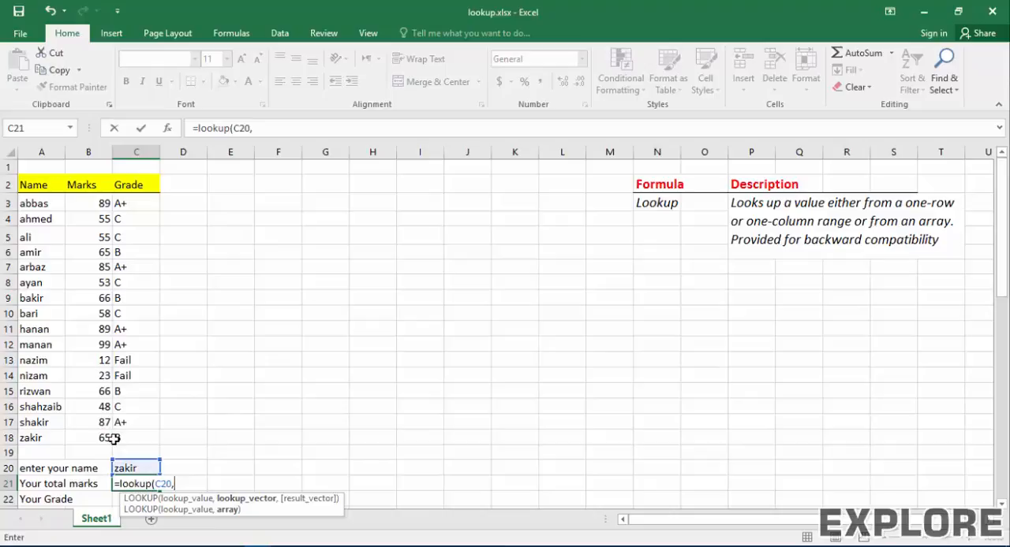
{"action": "left_click_drag", "start_coordinate": [129, 438], "coordinate": [31, 194]}
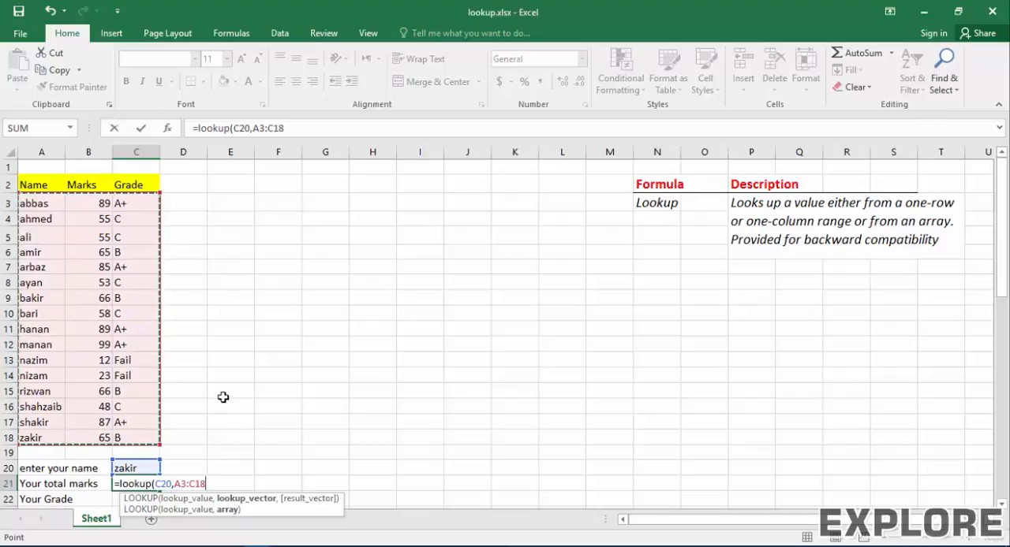
{"action": "type", "text": ","}
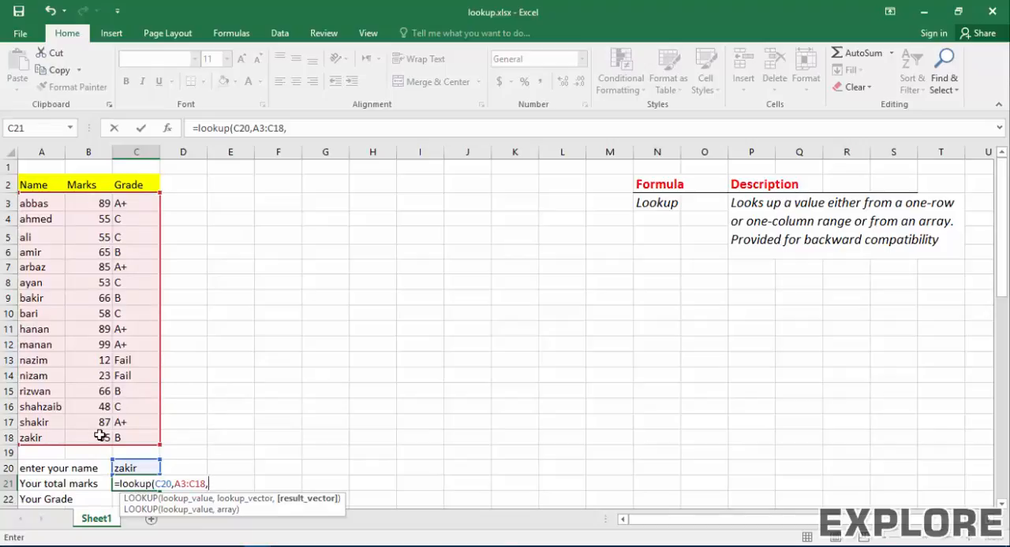
{"action": "left_click_drag", "start_coordinate": [82, 203], "coordinate": [88, 439]}
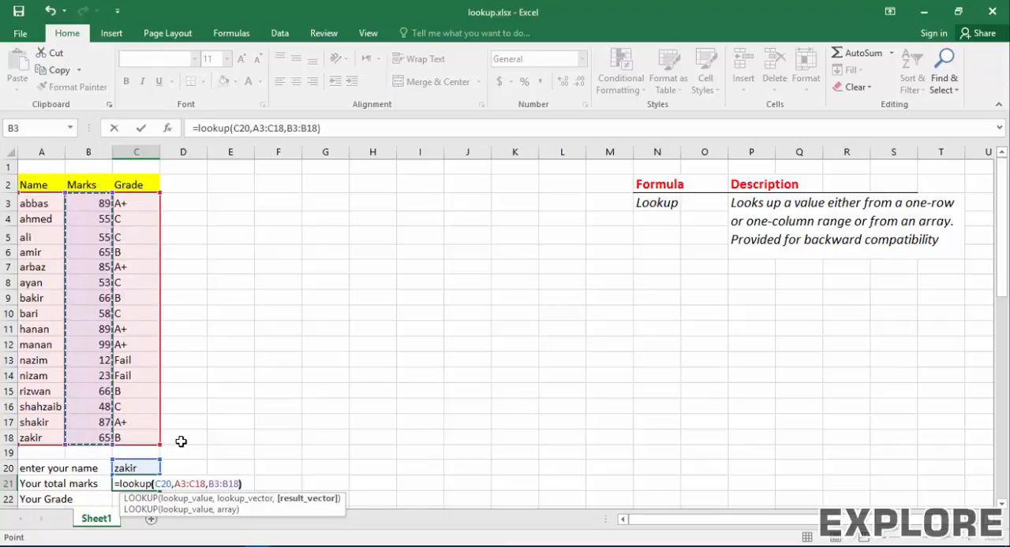
{"action": "key", "text": "Return"}
Step: Check the marks lookup against row 18, and replace the lookup name in C20 with the student name from row 15
{"action": "key", "text": "Up"}
{"action": "key", "text": "Up"}
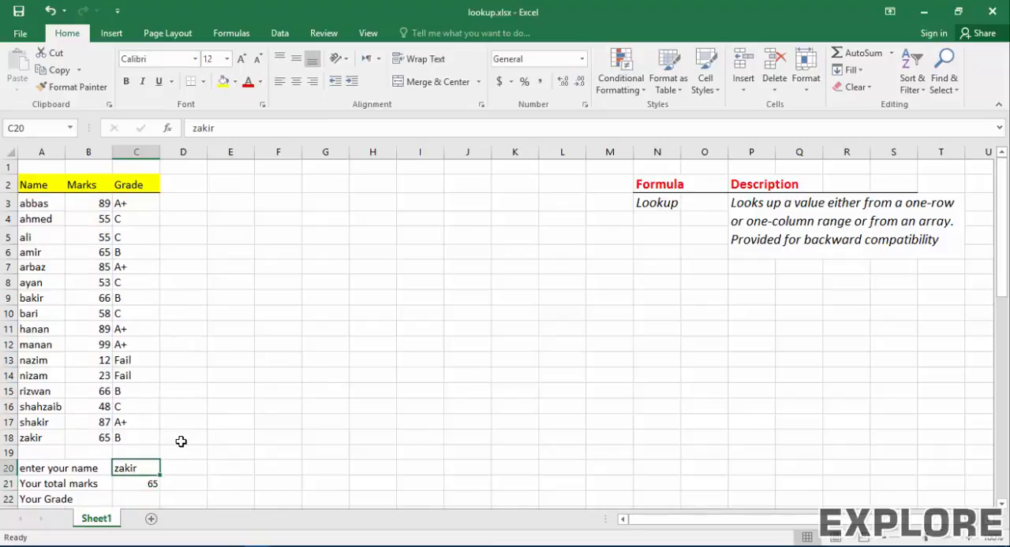
{"action": "key", "text": "Down"}
{"action": "key", "text": "Up"}
{"action": "left_click", "coordinate": [33, 440]}
{"action": "left_click_drag", "start_coordinate": [33, 439], "coordinate": [95, 438]}
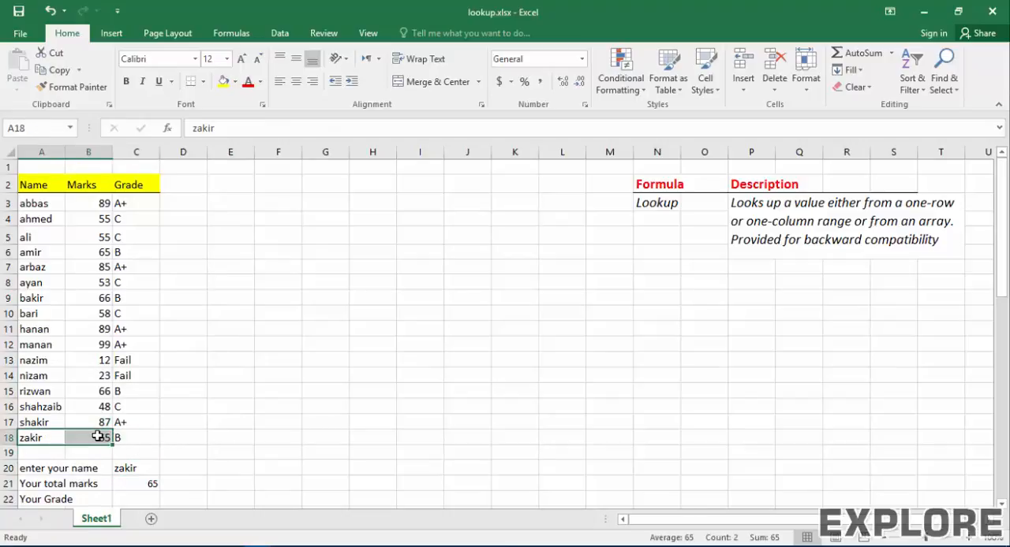
{"action": "left_click", "coordinate": [147, 469]}
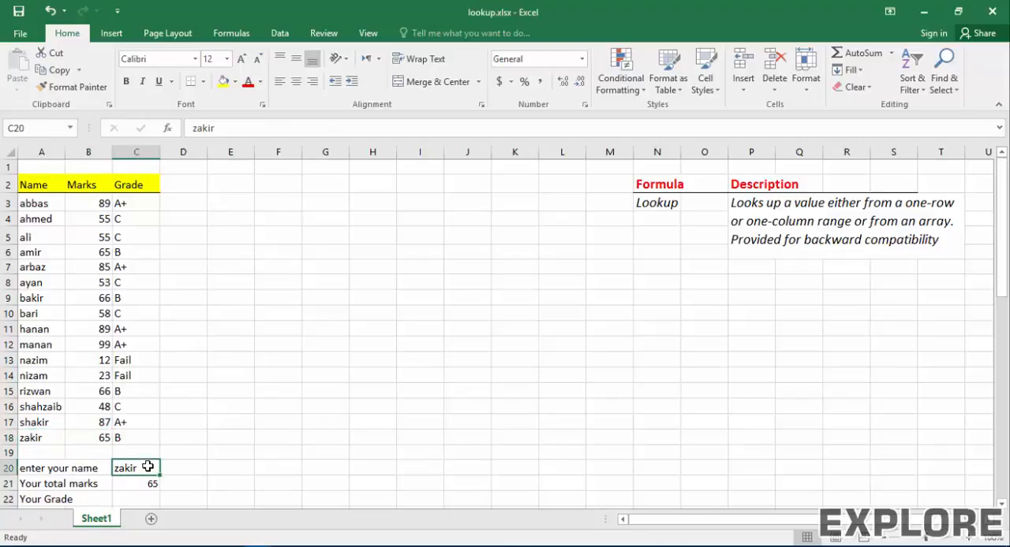
{"action": "type", "text": "rizwan"}
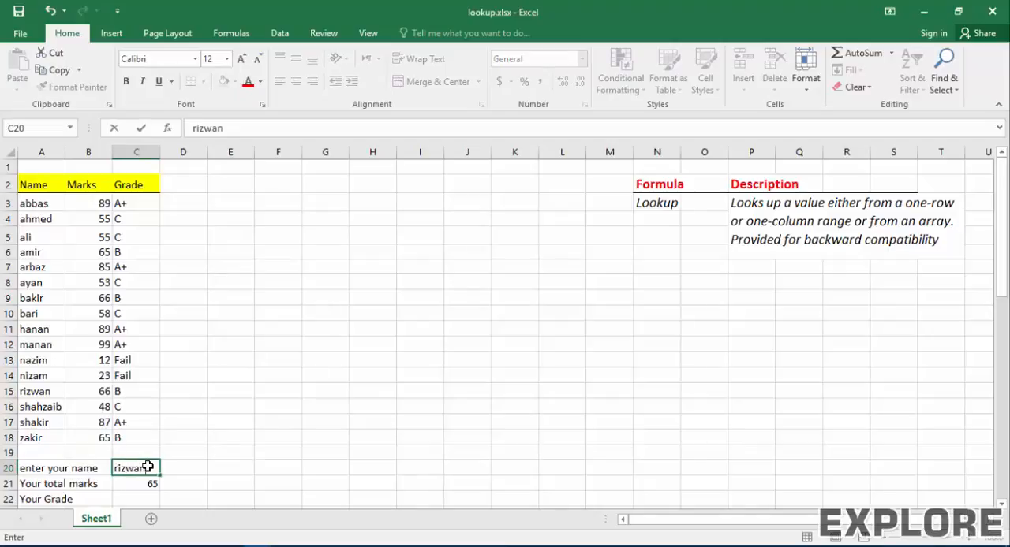
{"action": "key", "text": "Return"}
{"action": "left_click_drag", "start_coordinate": [36, 390], "coordinate": [122, 392]}
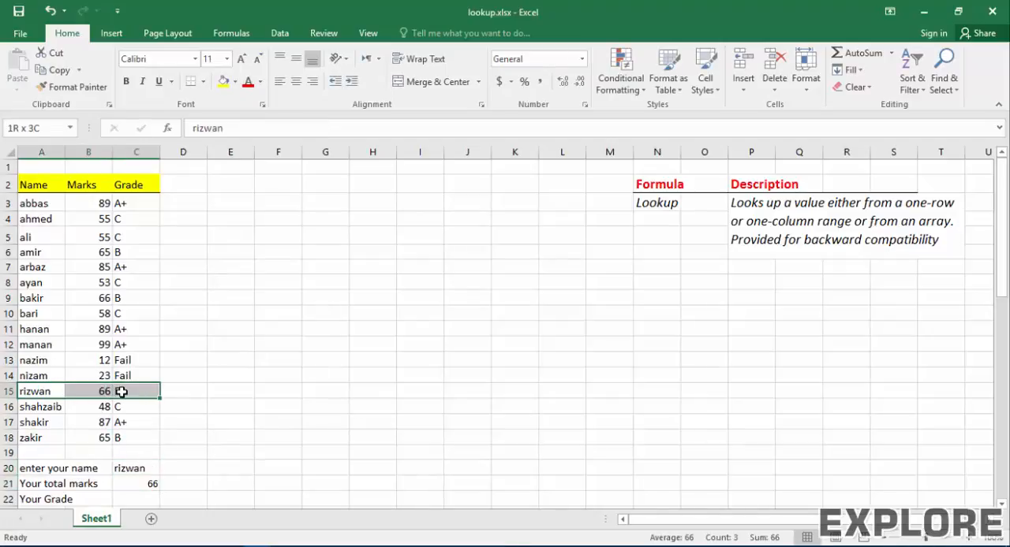
Step: Begin a LOOKUP formula in cell C22 with C20 as the lookup value
{"action": "left_click", "coordinate": [139, 495]}
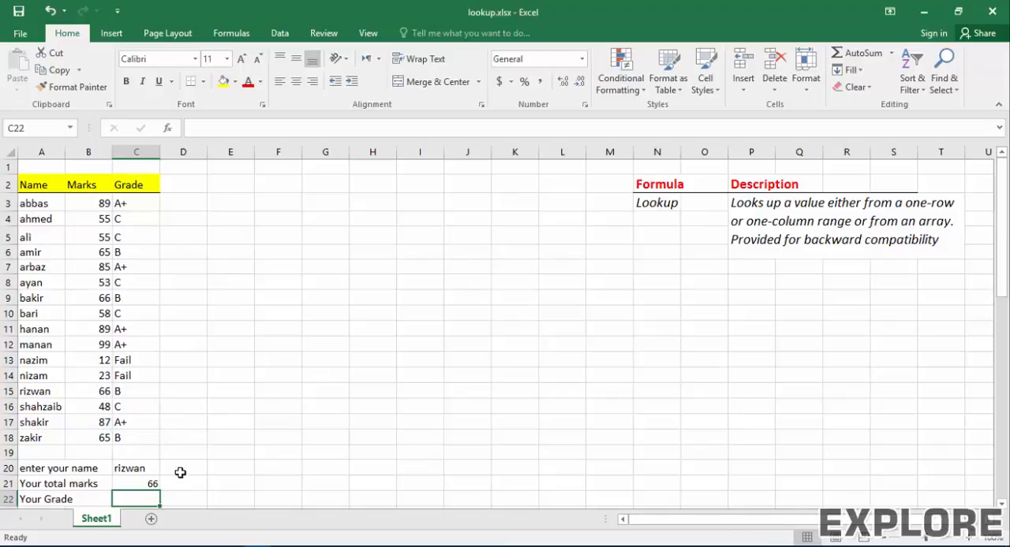
{"action": "type", "text": "="}
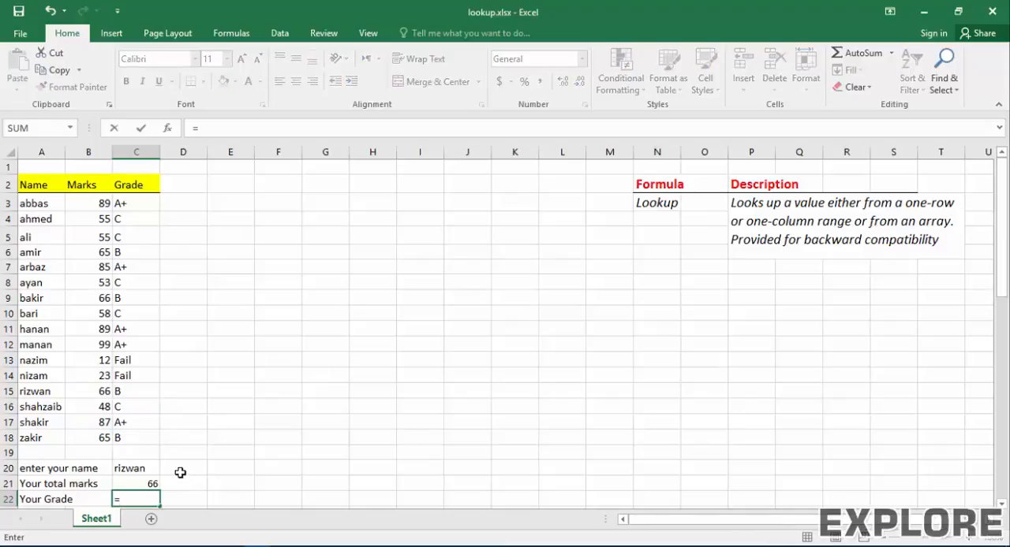
{"action": "type", "text": "lookup("}
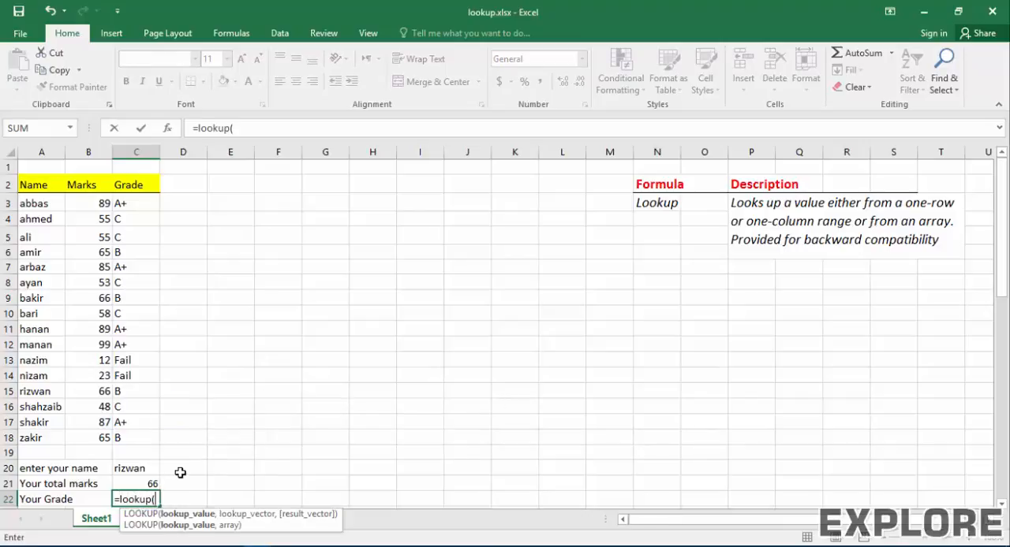
{"action": "key", "text": "Up"}
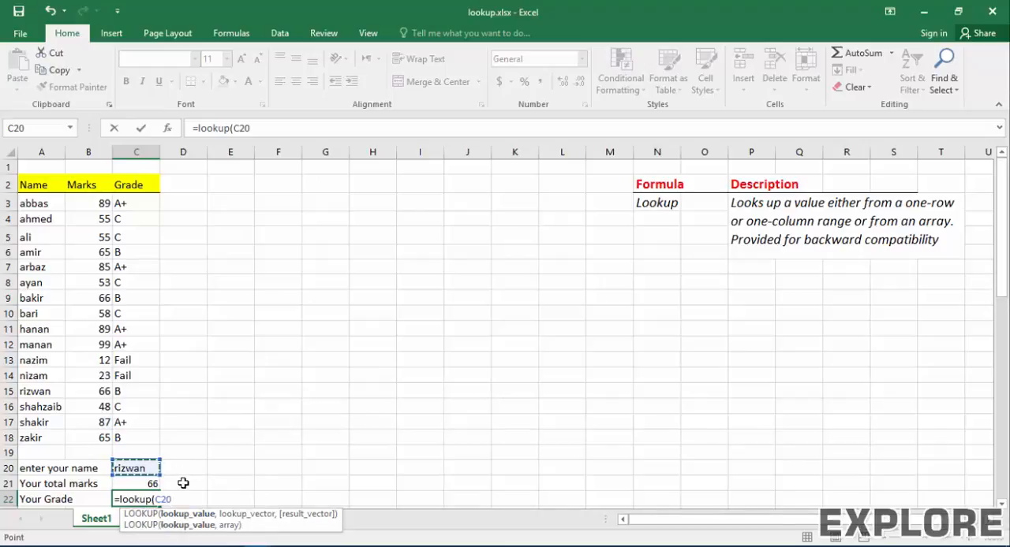
Step: Set the student table range A3:C18 as the lookup vector of the grade formula in C22
{"action": "type", "text": ","}
{"action": "key", "text": "Up"}
{"action": "key", "text": "Up"}
{"action": "key", "text": "Left"}
{"action": "key", "text": "Left"}
{"action": "key", "text": "Up"}
{"action": "key", "text": "Up"}
{"action": "key", "text": "Right"}
{"action": "key", "text": "shift+Right"}
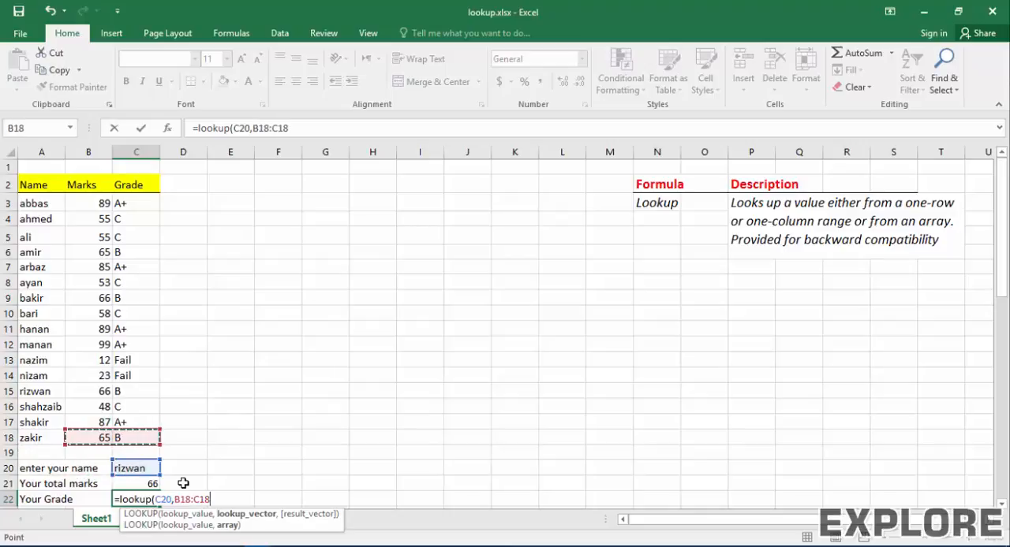
{"action": "key", "text": "Right"}
{"action": "key", "text": "ctrl+shift+Up"}
{"action": "key", "text": "shift+Left"}
{"action": "key", "text": "shift+Left"}
{"action": "key", "text": "shift+Down"}
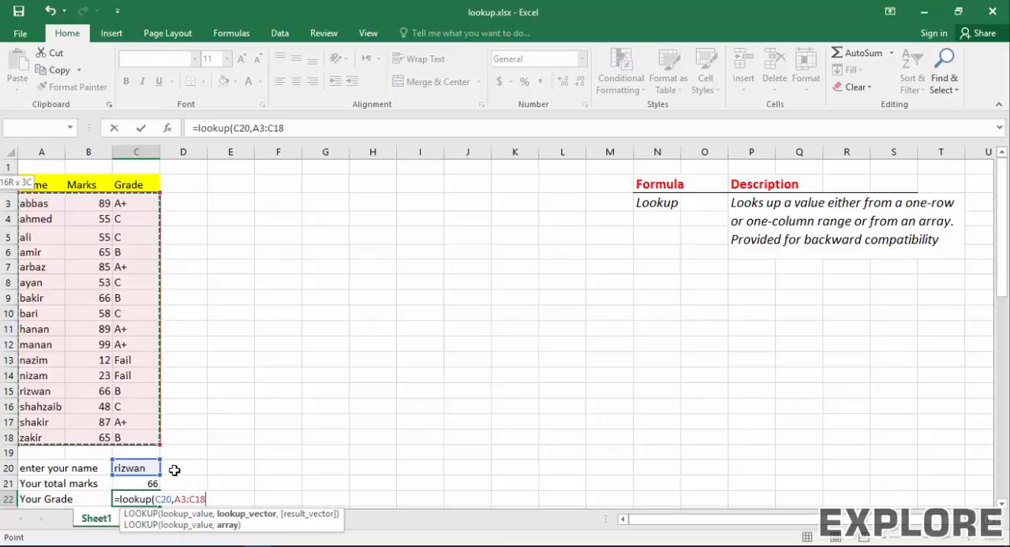
Step: Complete the grade formula in C22 with C3:C18 as the result vector, giving =lookup(C20,A3:C18,C3:C18)
{"action": "type", "text": ","}
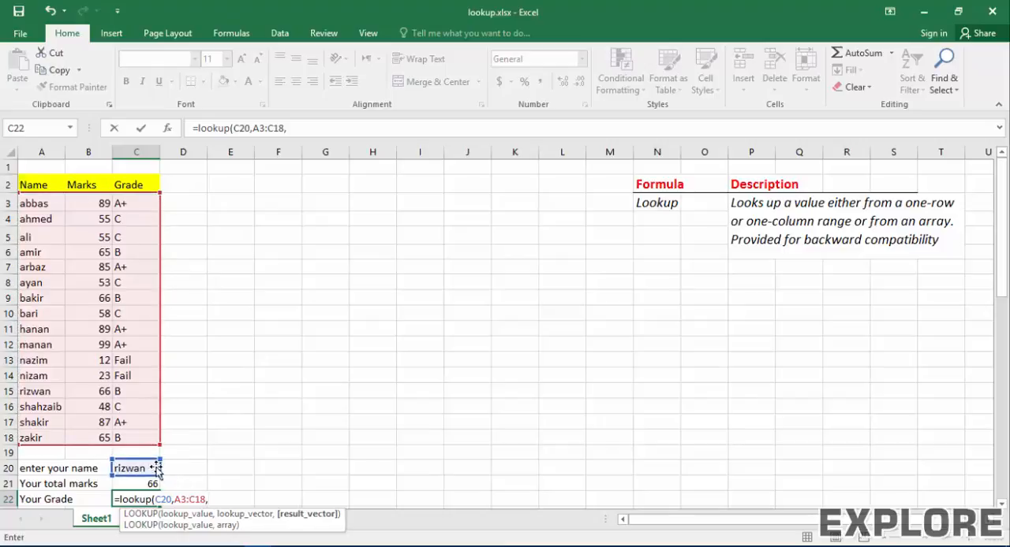
{"action": "left_click_drag", "start_coordinate": [128, 204], "coordinate": [131, 434]}
{"action": "type", "text": ")"}
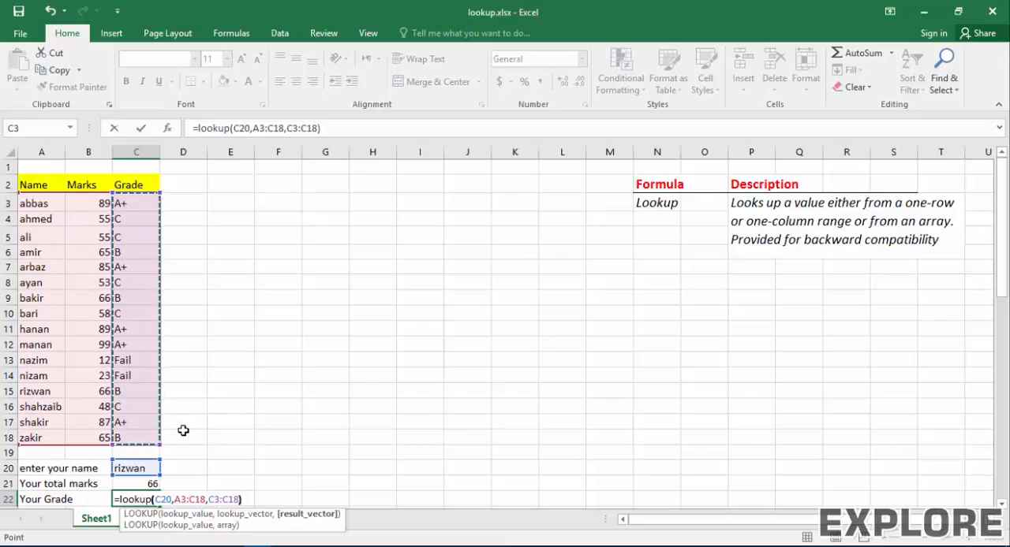
{"action": "key", "text": "Return"}
{"action": "key", "text": "Up"}
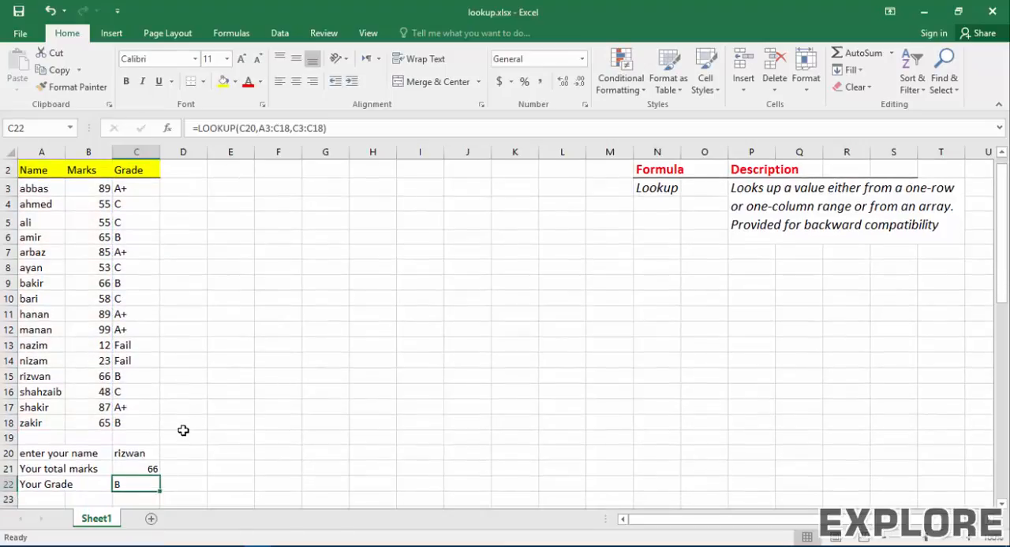
Step: Replace the lookup name in C20 with the student name from row 11 and check the marks and grade cells
{"action": "key", "text": "Up"}
{"action": "key", "text": "Down"}
{"action": "key", "text": "Up"}
{"action": "key", "text": "Up"}
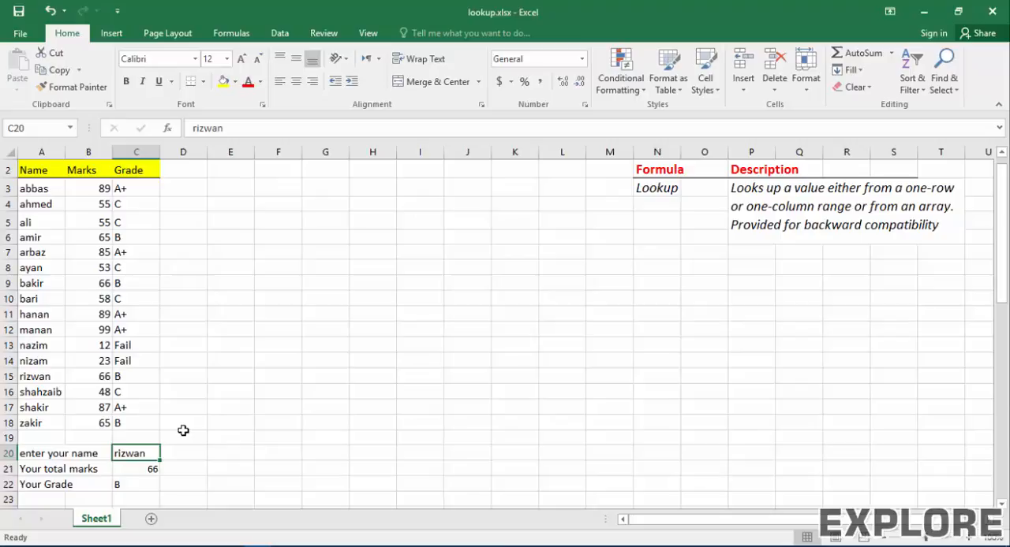
{"action": "type", "text": "hanan"}
{"action": "key", "text": "Return"}
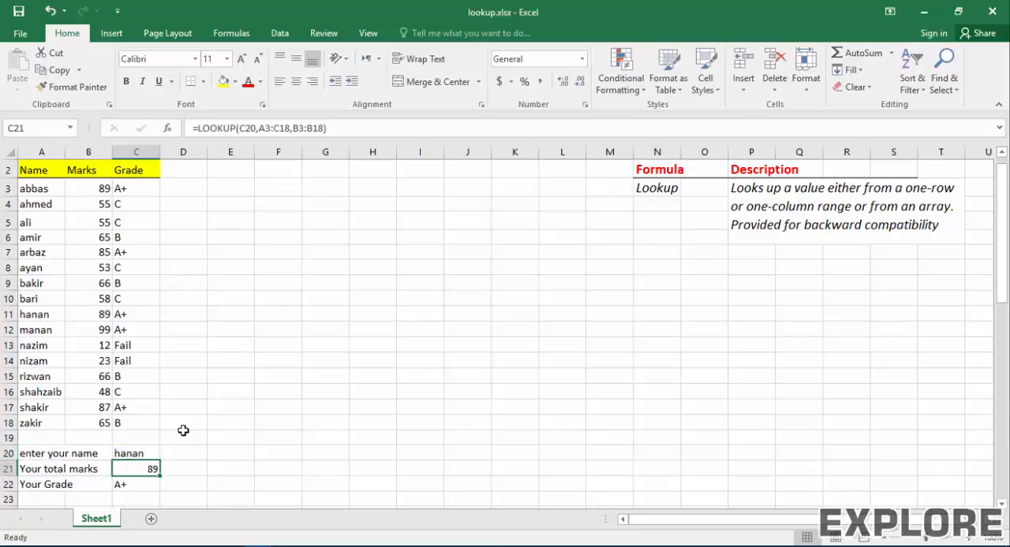
{"action": "key", "text": "Down"}
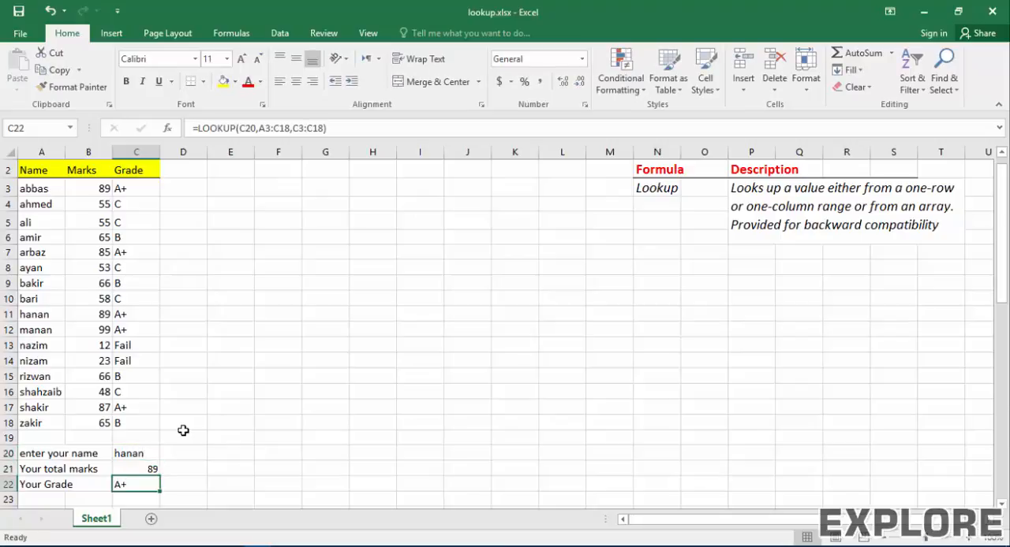
Step: Change the lookup name in C20 to the student name from row 10 and check the returned marks and grade
{"action": "key", "text": "Up"}
{"action": "key", "text": "Up"}
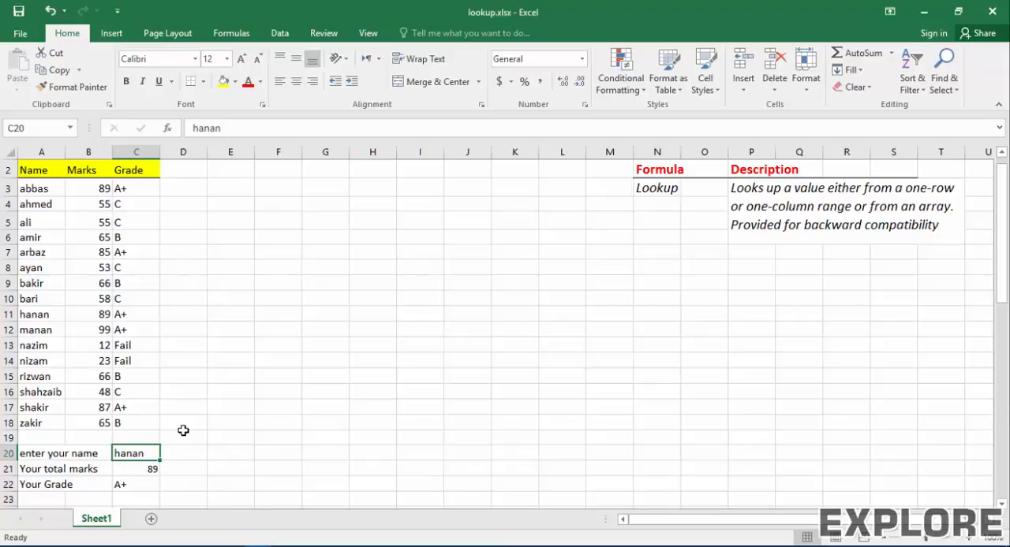
{"action": "type", "text": "b"}
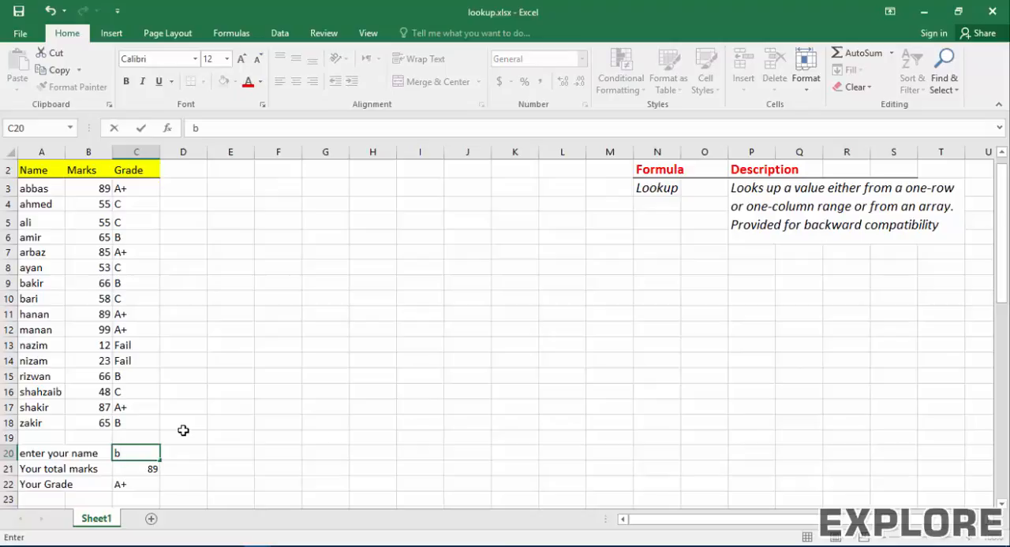
{"action": "type", "text": "ari"}
{"action": "key", "text": "Return"}
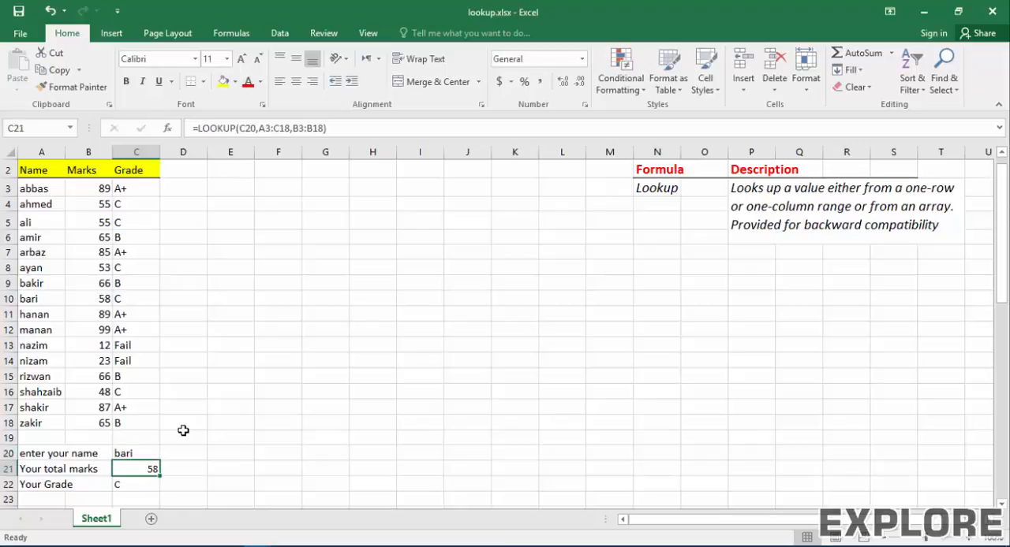
{"action": "key", "text": "Down"}
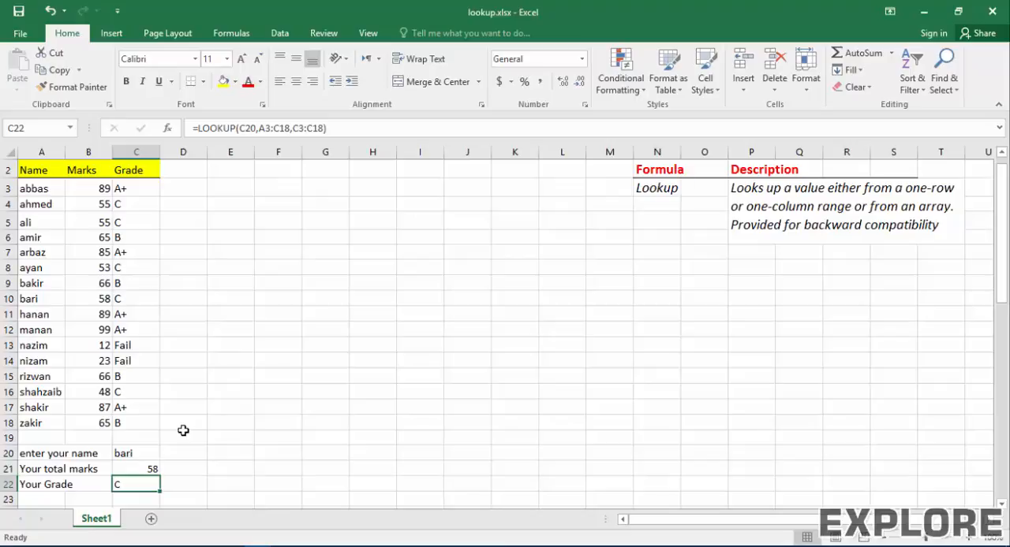